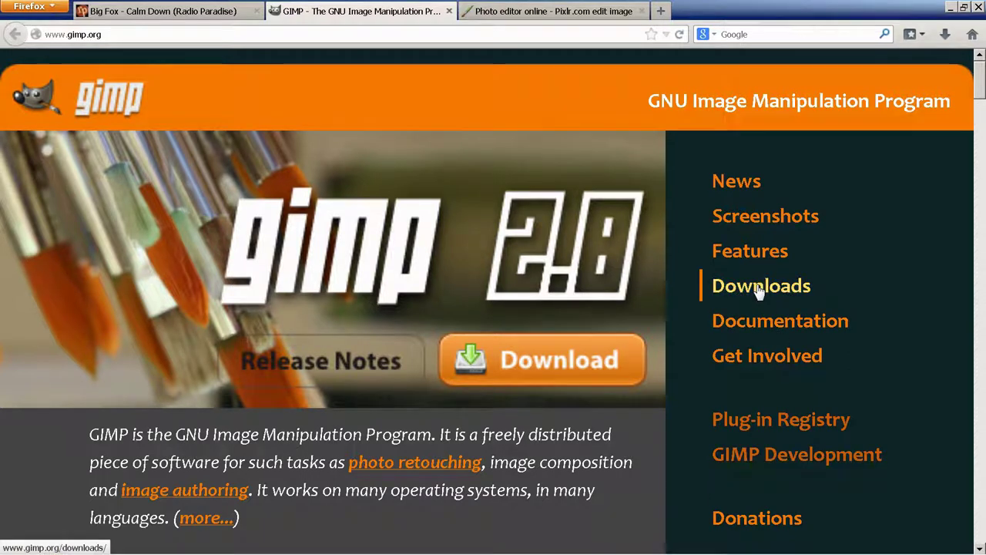
Launch Pixlr Editor and open Panthera_tigris_altaica_13_-_Buffalo_Zoo from the computer.
{"action": "left_click", "coordinate": [536, 12]}
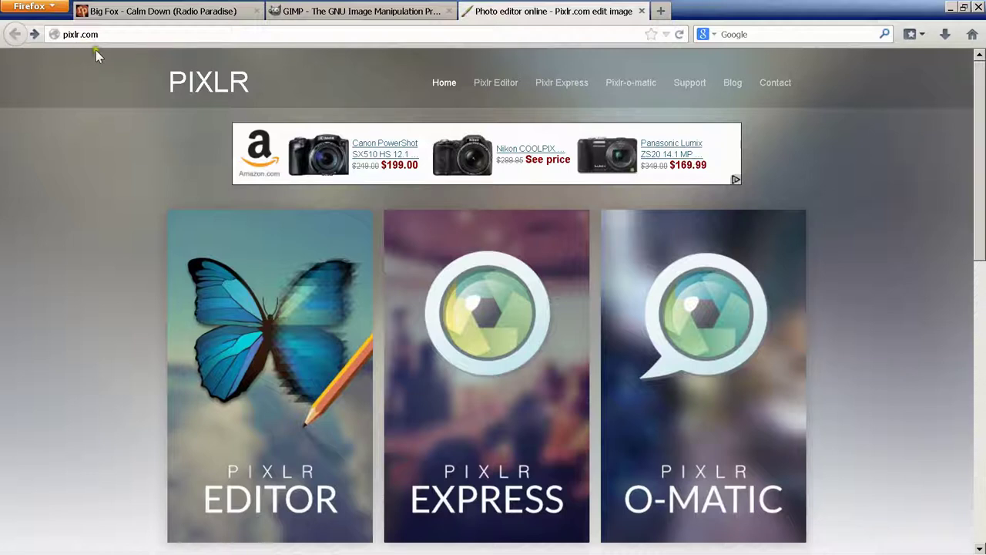
{"action": "left_click", "coordinate": [281, 451]}
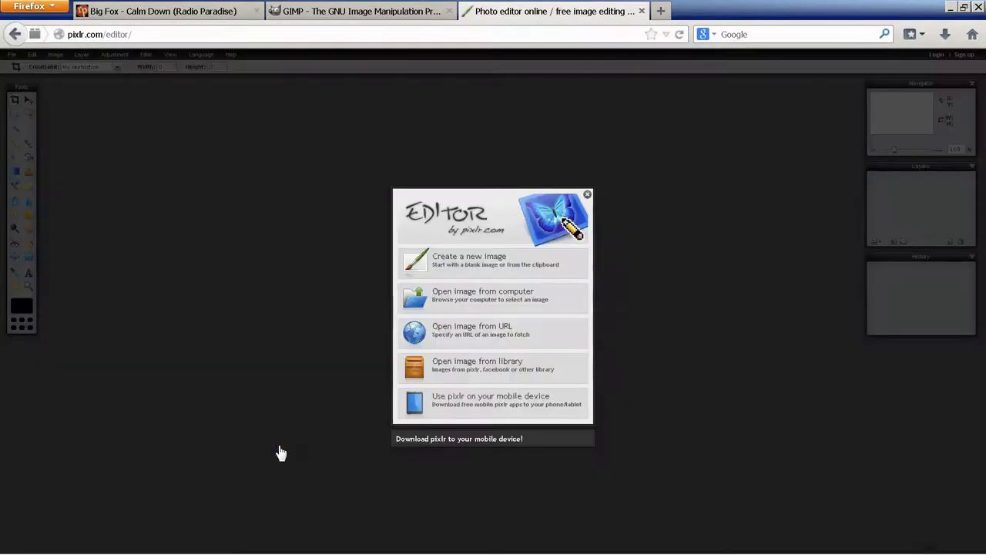
{"action": "left_click", "coordinate": [454, 296]}
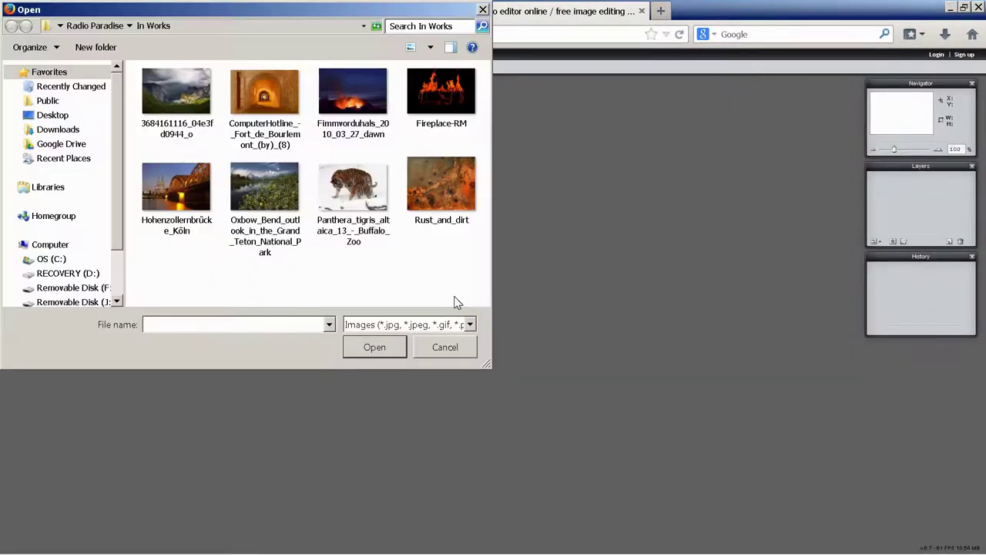
{"action": "left_click", "coordinate": [349, 181]}
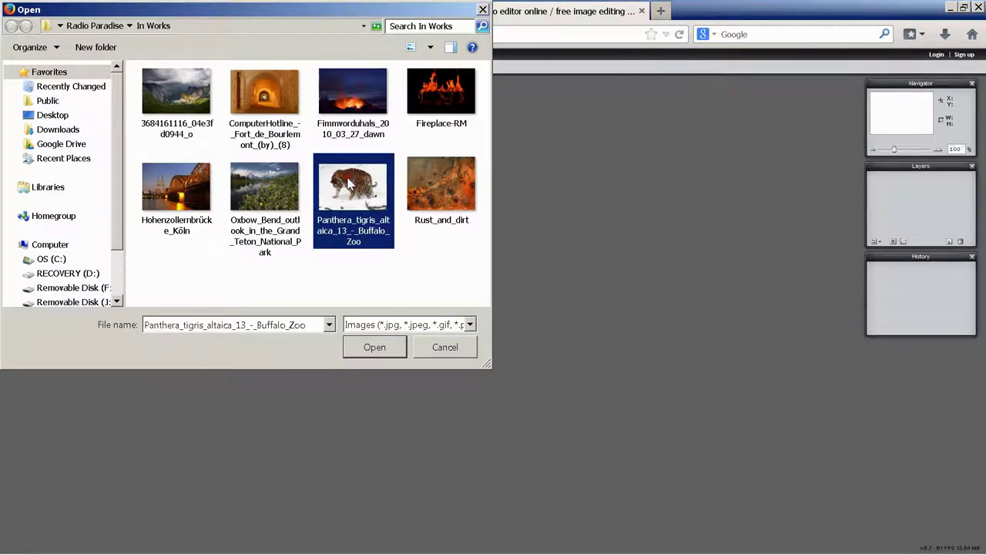
{"action": "left_click", "coordinate": [388, 353]}
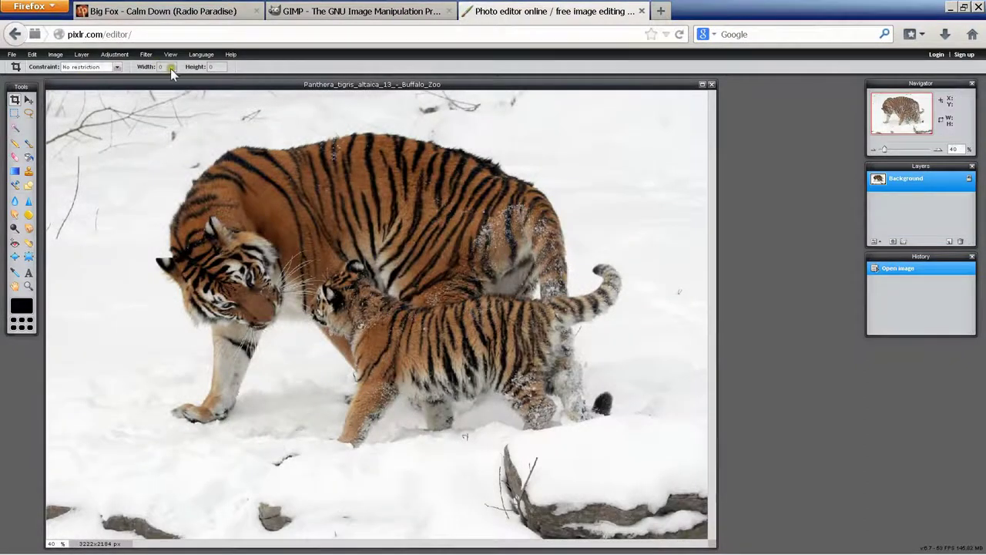
Set the Crop tool constraint to a 16:9 aspect ratio.
{"action": "left_click", "coordinate": [114, 68]}
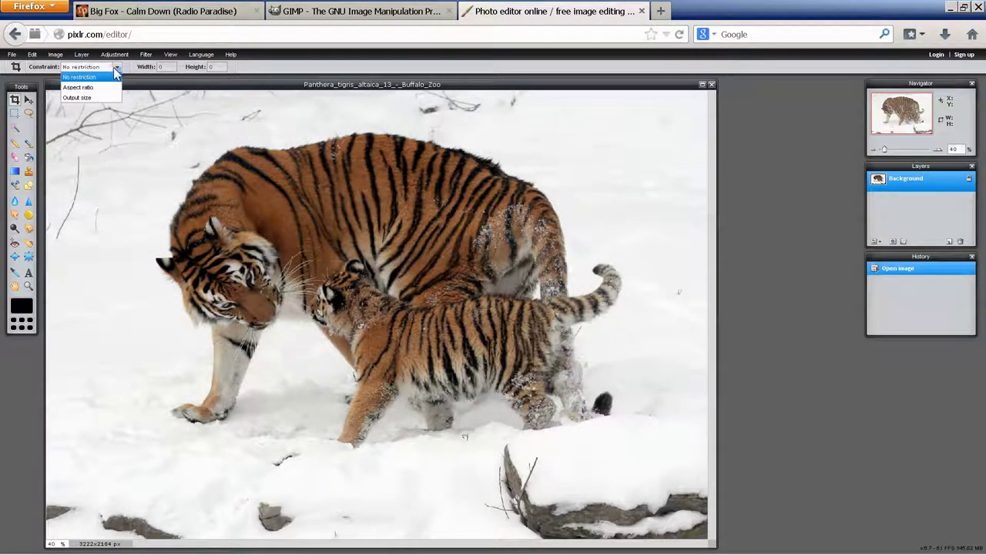
{"action": "left_click", "coordinate": [94, 88]}
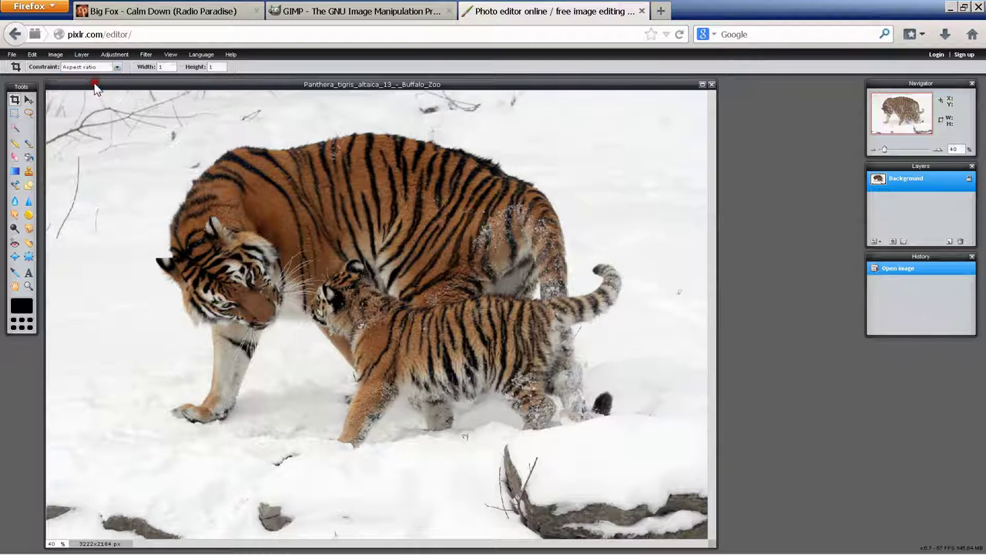
{"action": "left_click", "coordinate": [164, 67]}
{"action": "type", "text": "16"}
{"action": "left_click", "coordinate": [214, 66]}
{"action": "type", "text": "9"}
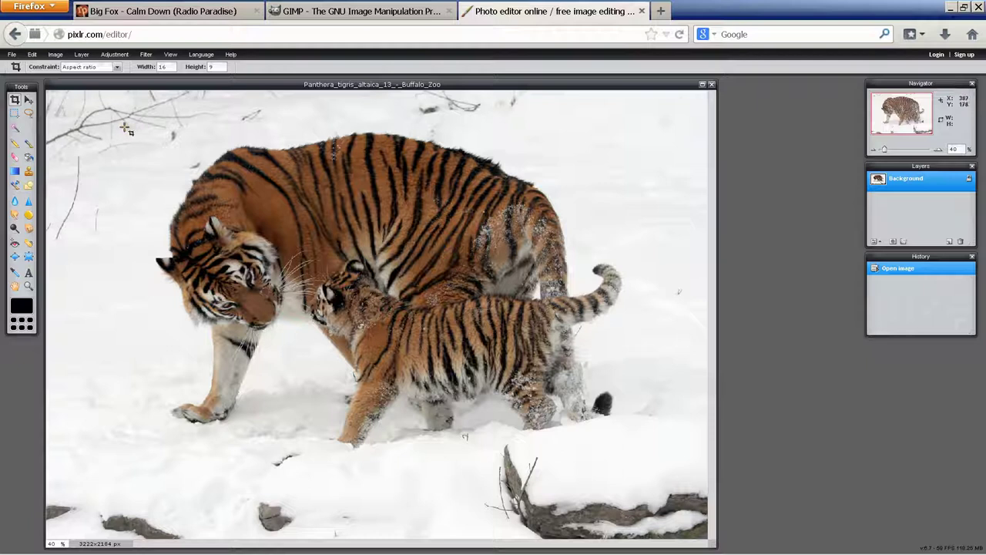
Drag a crop box around the mother and cub and apply it, giving 2840x1598 px.
{"action": "left_click_drag", "start_coordinate": [125, 128], "coordinate": [722, 490]}
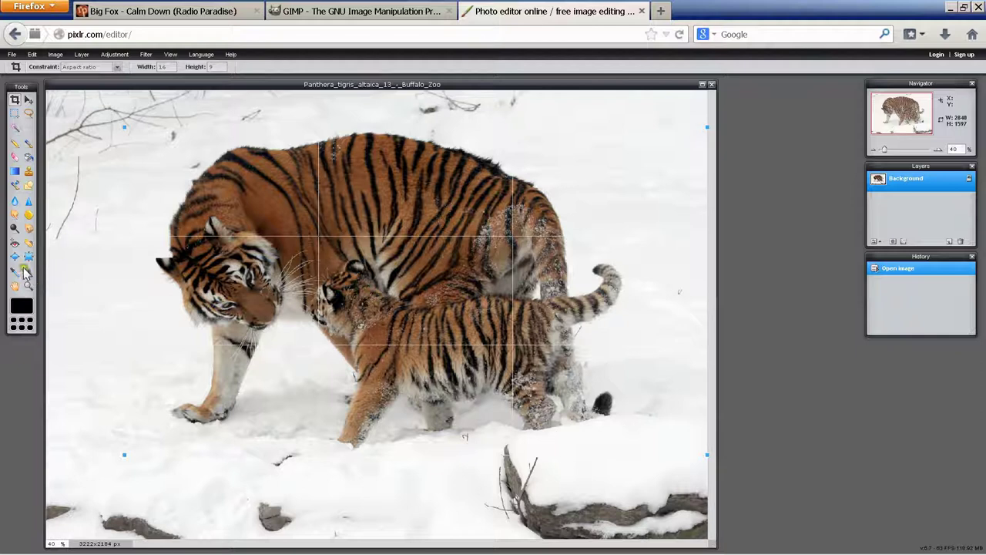
{"action": "left_click", "coordinate": [30, 271]}
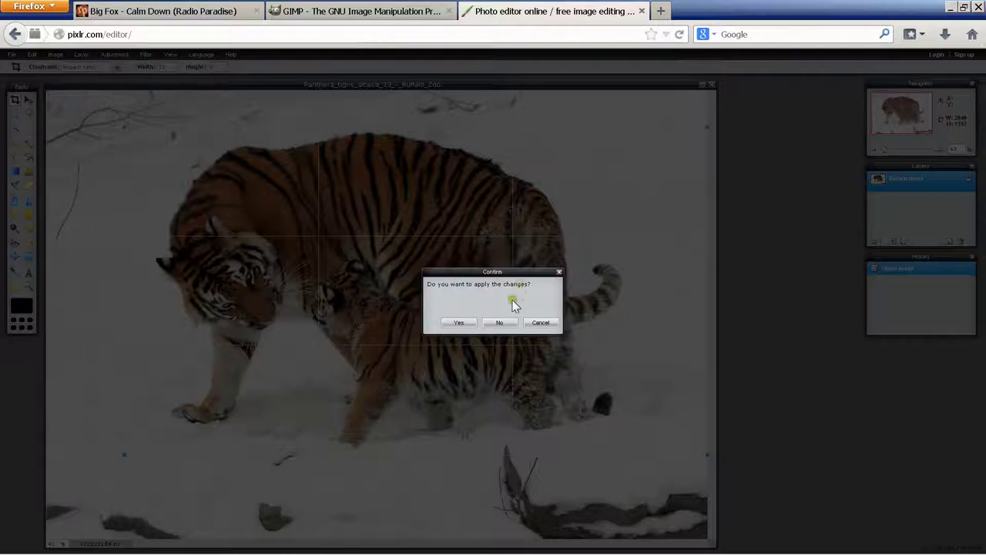
{"action": "left_click", "coordinate": [460, 323]}
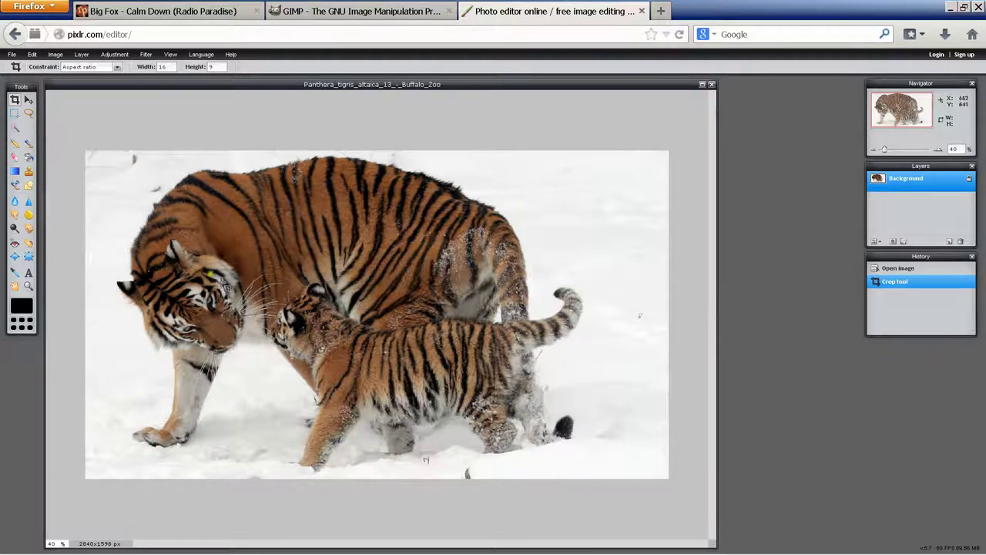
{"action": "left_click", "coordinate": [29, 272]}
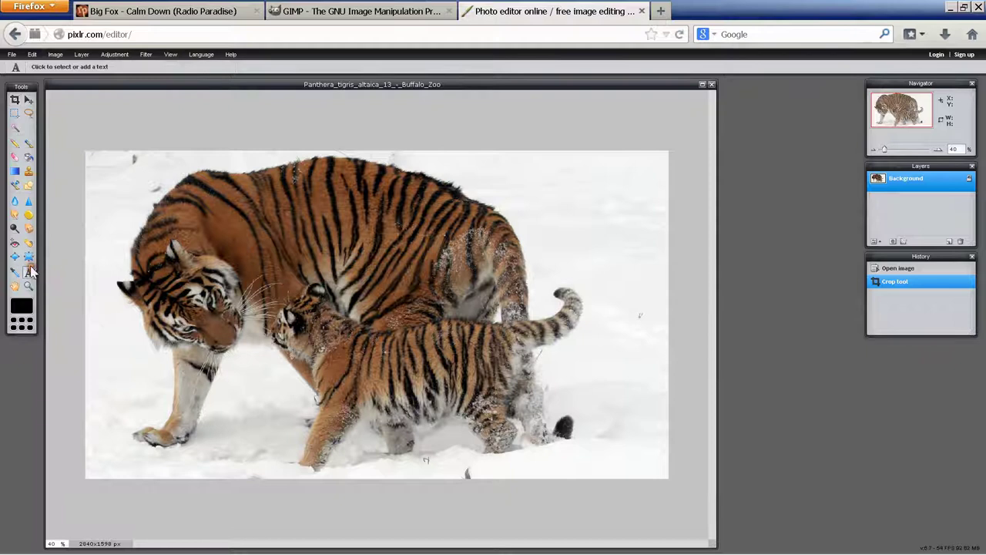
{"action": "left_click", "coordinate": [546, 460]}
{"action": "left_click", "coordinate": [610, 524]}
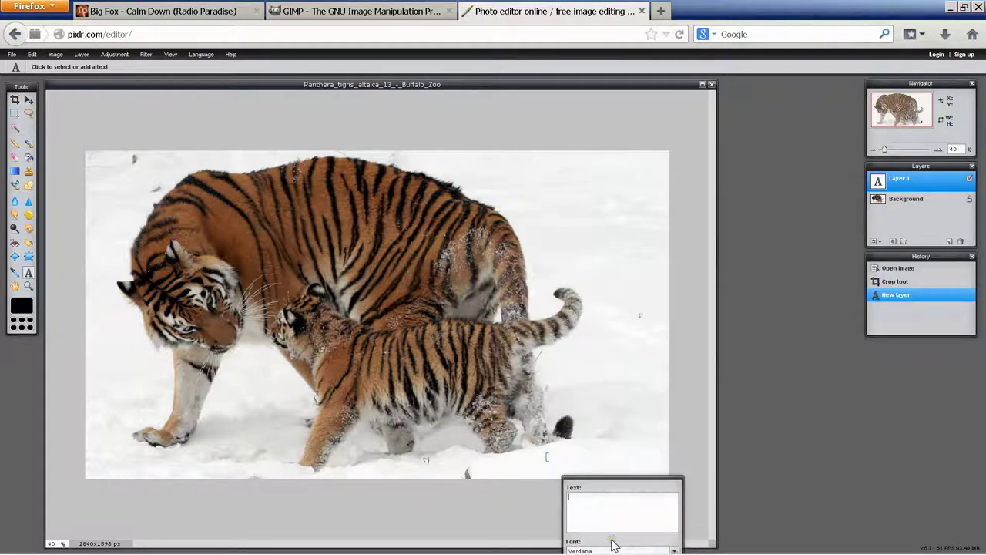
{"action": "type", "text": "Tigers"}
{"action": "key", "text": "Return"}
{"action": "type", "text": "www.toi"}
{"action": "key", "text": "BackSpace"}
{"action": "type", "text": "m"}
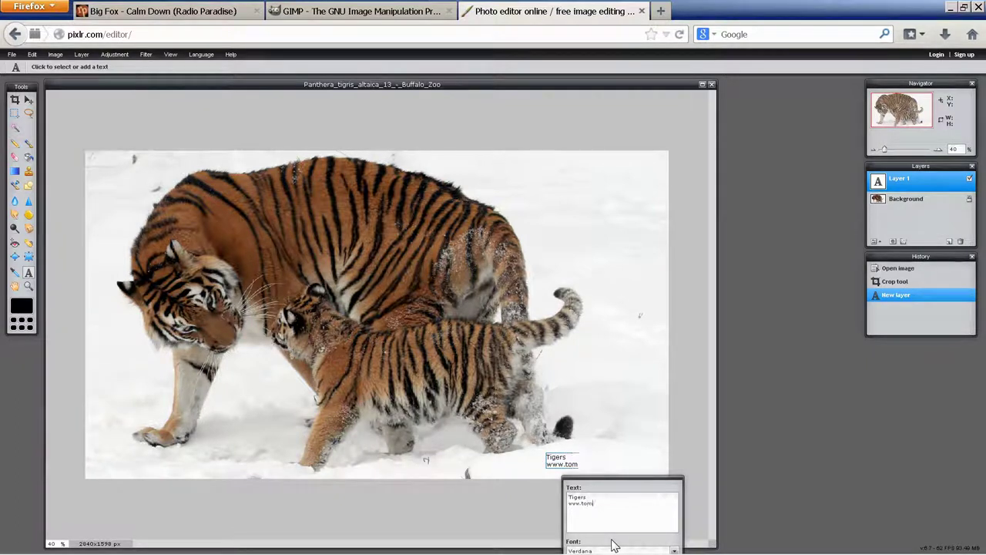
{"action": "type", "text": "cool.ui"}
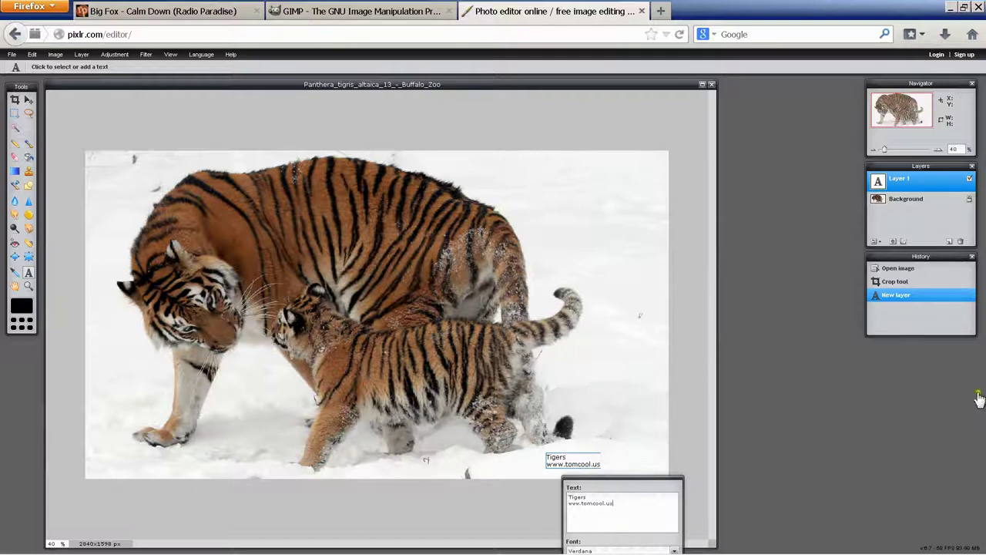
Enlarge the text to size 66 and shift it up and left onto the snow.
{"action": "left_click_drag", "start_coordinate": [648, 481], "coordinate": [731, 353]}
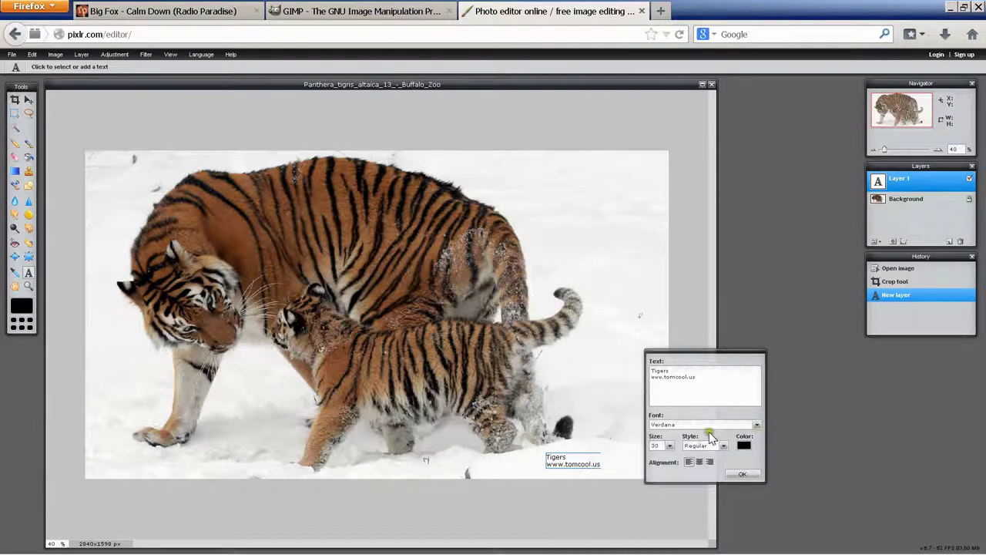
{"action": "left_click", "coordinate": [670, 445]}
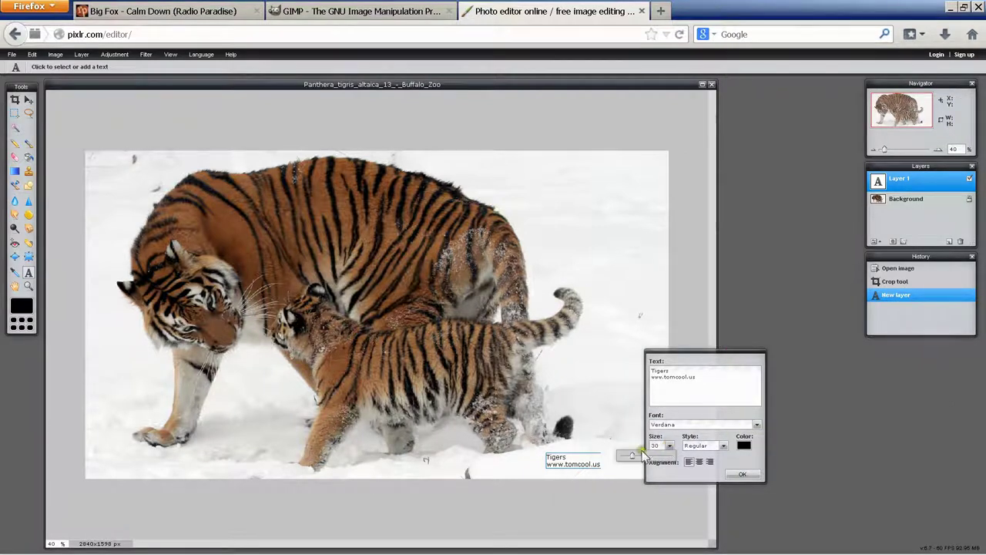
{"action": "left_click_drag", "start_coordinate": [630, 458], "coordinate": [646, 461]}
{"action": "left_click", "coordinate": [742, 474]}
{"action": "left_click", "coordinate": [586, 461]}
{"action": "left_click_drag", "start_coordinate": [580, 459], "coordinate": [556, 441]}
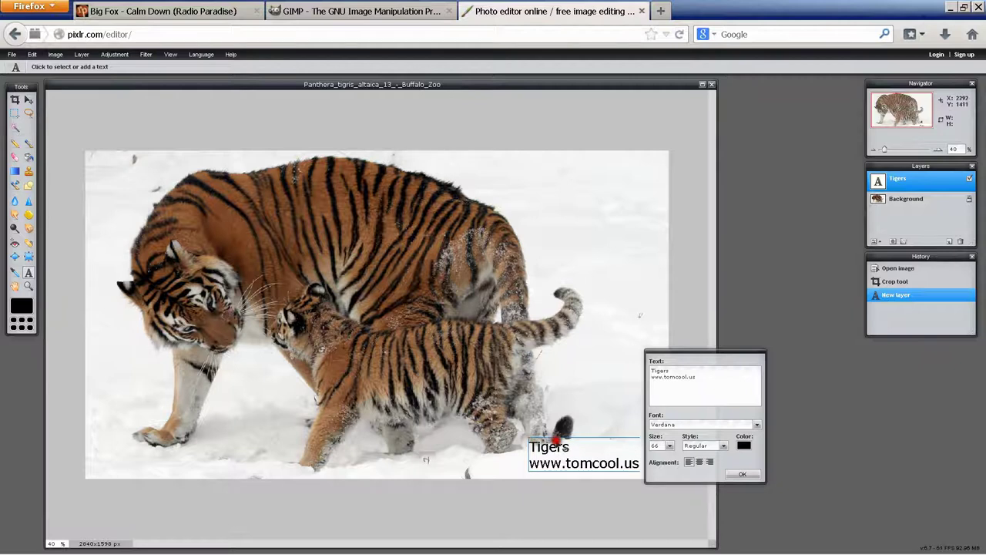
{"action": "left_click", "coordinate": [739, 474]}
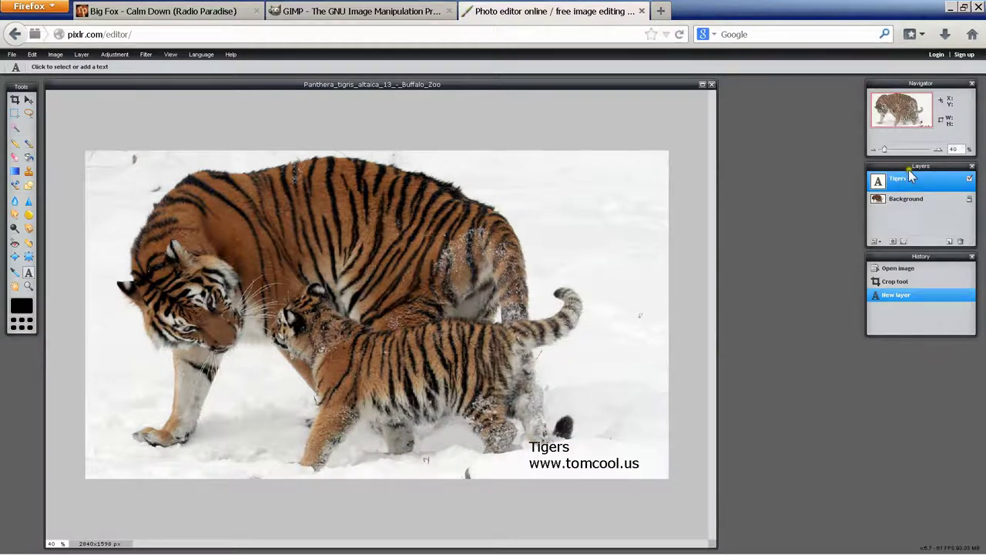
Lower the Tigers text layer's opacity to 59 in the layer settings.
{"action": "left_click", "coordinate": [875, 242]}
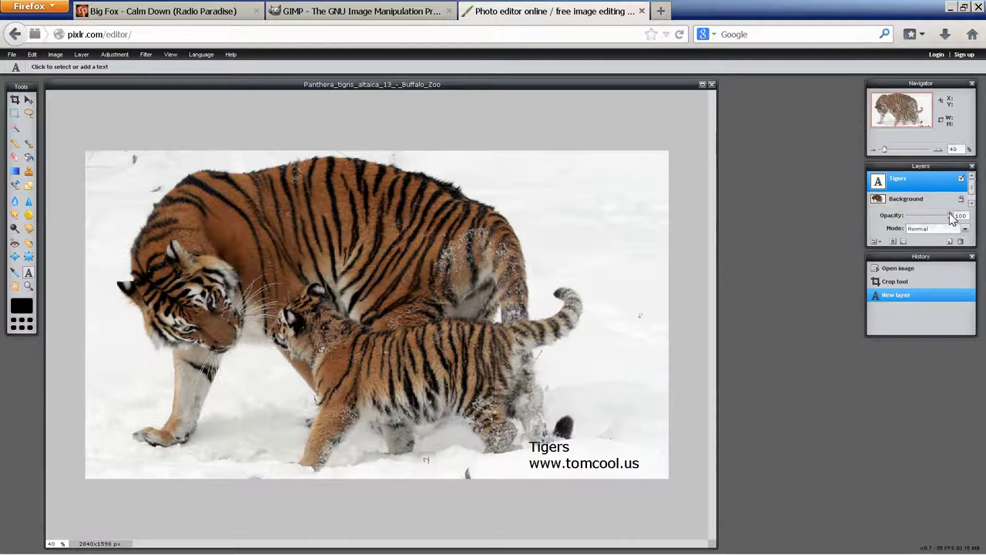
{"action": "left_click_drag", "start_coordinate": [953, 222], "coordinate": [933, 228]}
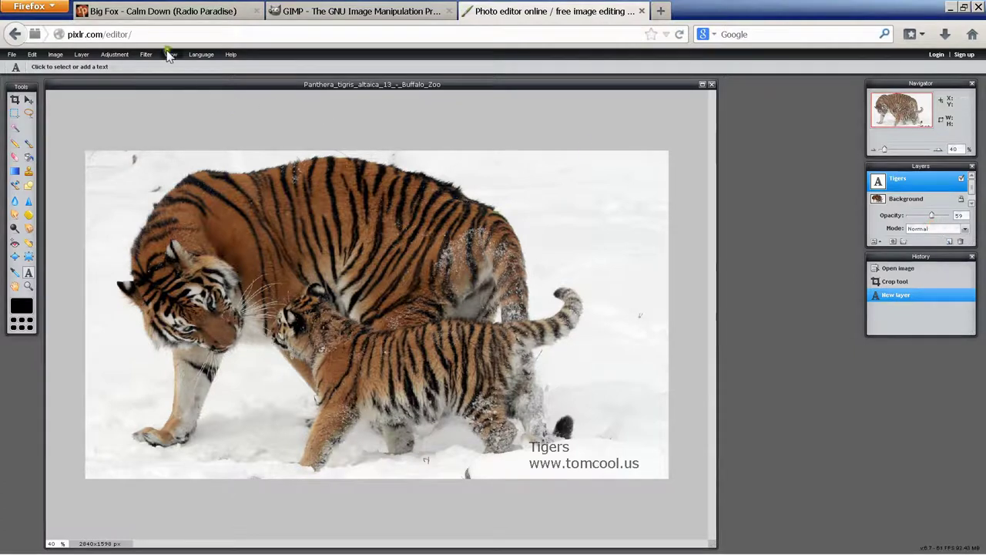
Save the image to the Desktop as a JPEG at quality 90.
{"action": "left_click", "coordinate": [11, 55]}
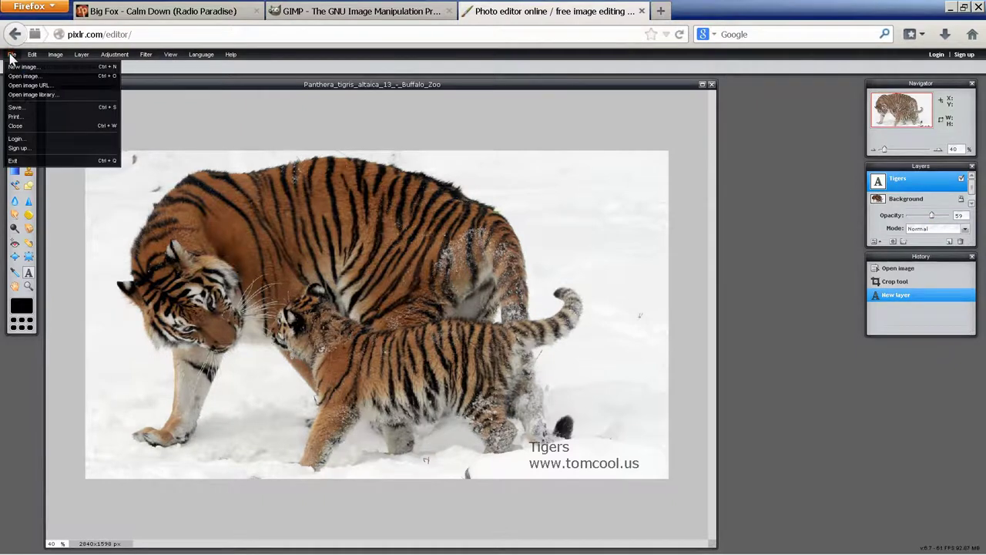
{"action": "left_click", "coordinate": [23, 108]}
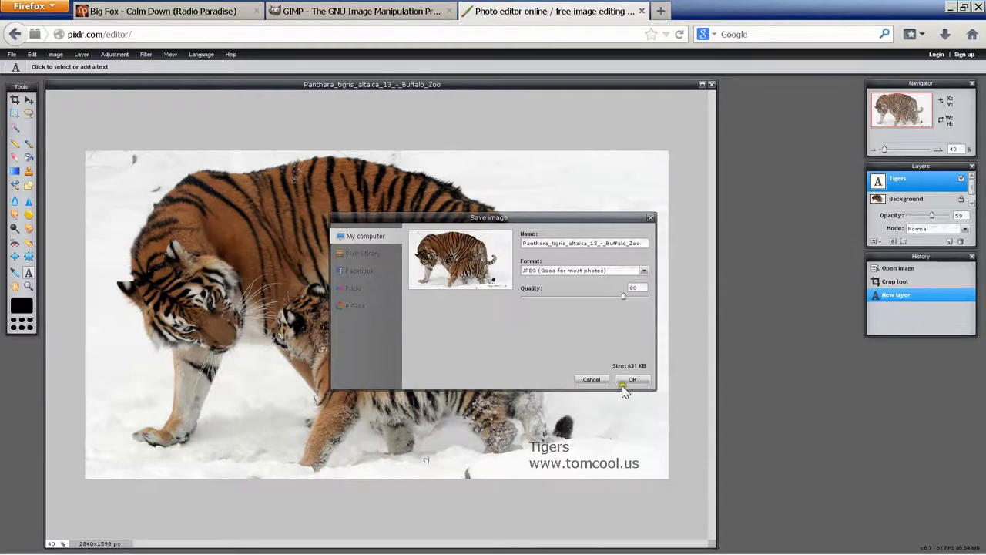
{"action": "mouse_move", "coordinate": [625, 297]}
{"action": "left_mouse_down"}
{"action": "mouse_move", "coordinate": [646, 310]}
{"action": "mouse_move", "coordinate": [635, 299]}
{"action": "left_mouse_up"}
{"action": "left_click_drag", "start_coordinate": [623, 297], "coordinate": [645, 298]}
{"action": "key", "text": "Return"}
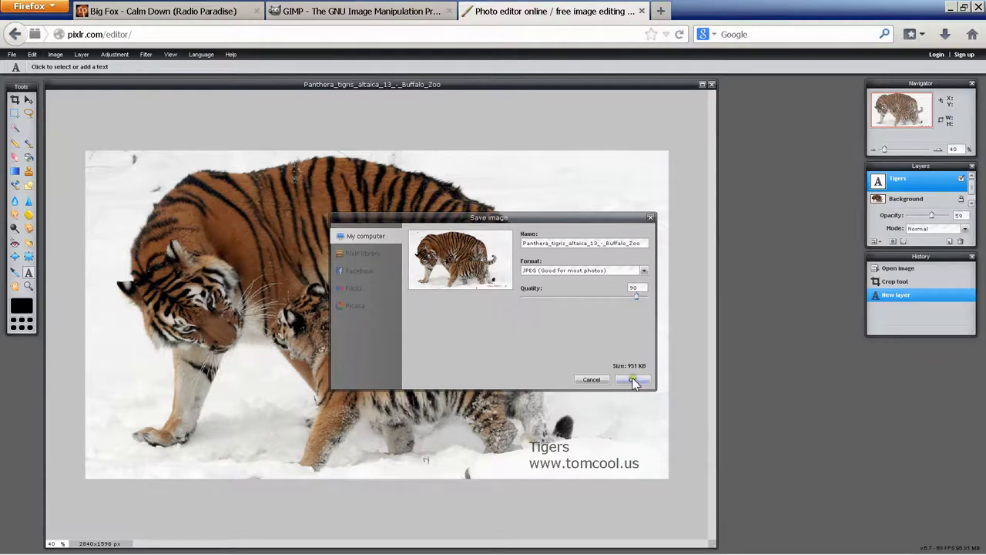
{"action": "left_click", "coordinate": [635, 380]}
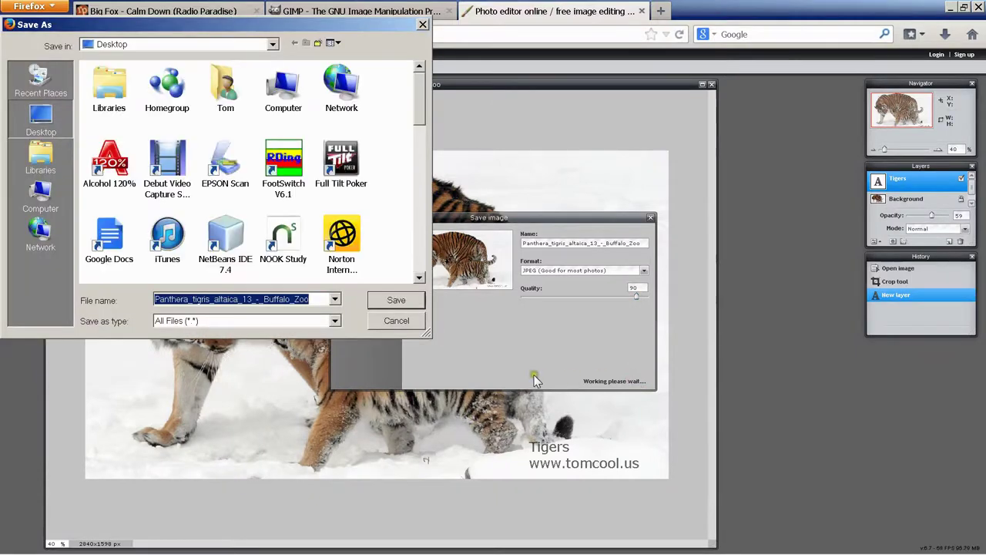
{"action": "left_click", "coordinate": [393, 300]}
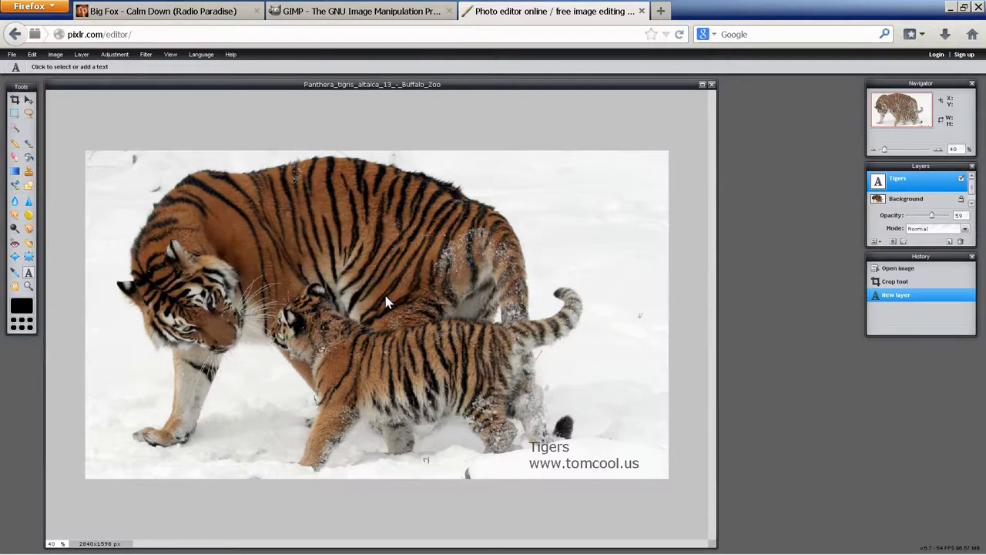